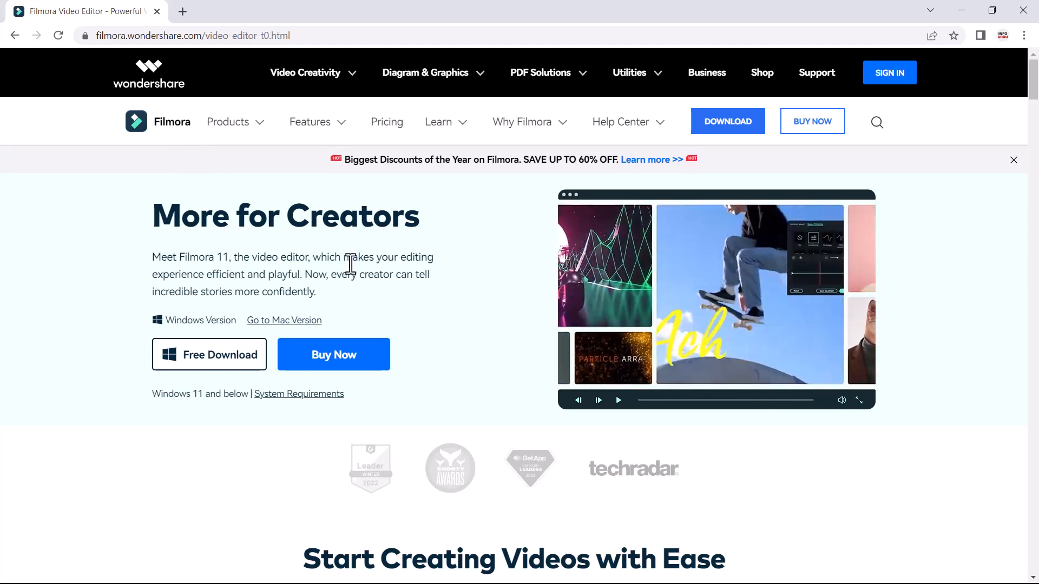
# Look through the Filmora product page, including the Advanced Editing Functions section with its keyframing and motion tracking entries.
pyautogui.scroll(-7, 351, 264)
pyautogui.scroll(-8, 351, 264)
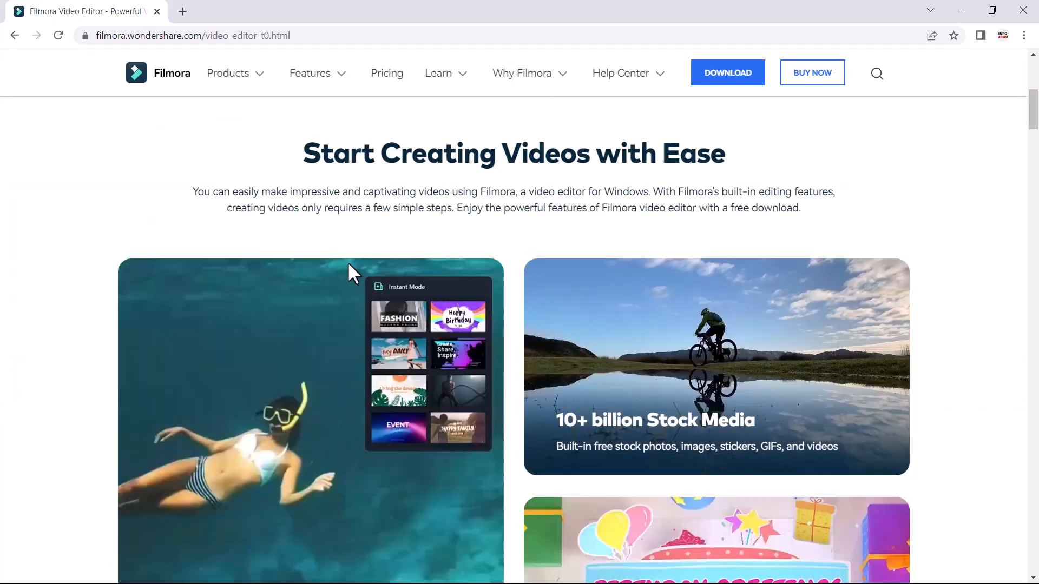
pyautogui.scroll(-3, 347, 261)
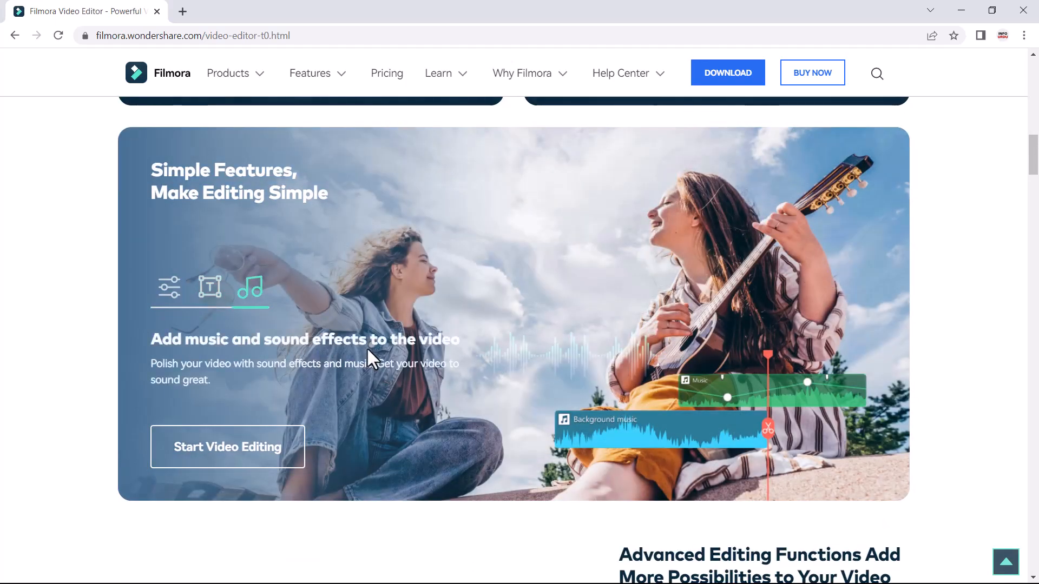
pyautogui.scroll(-7, 367, 349)
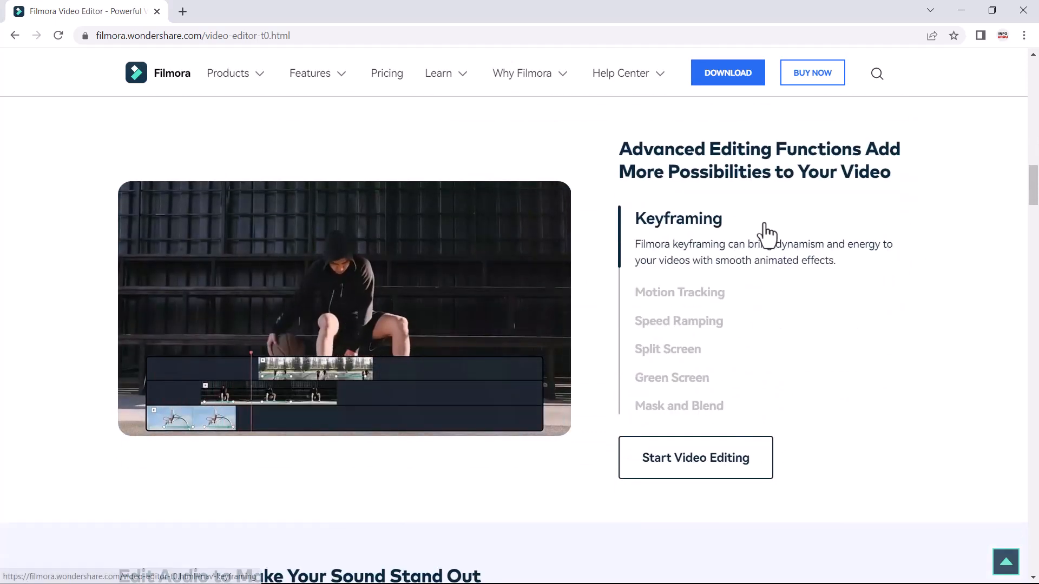
pyautogui.click(709, 293)
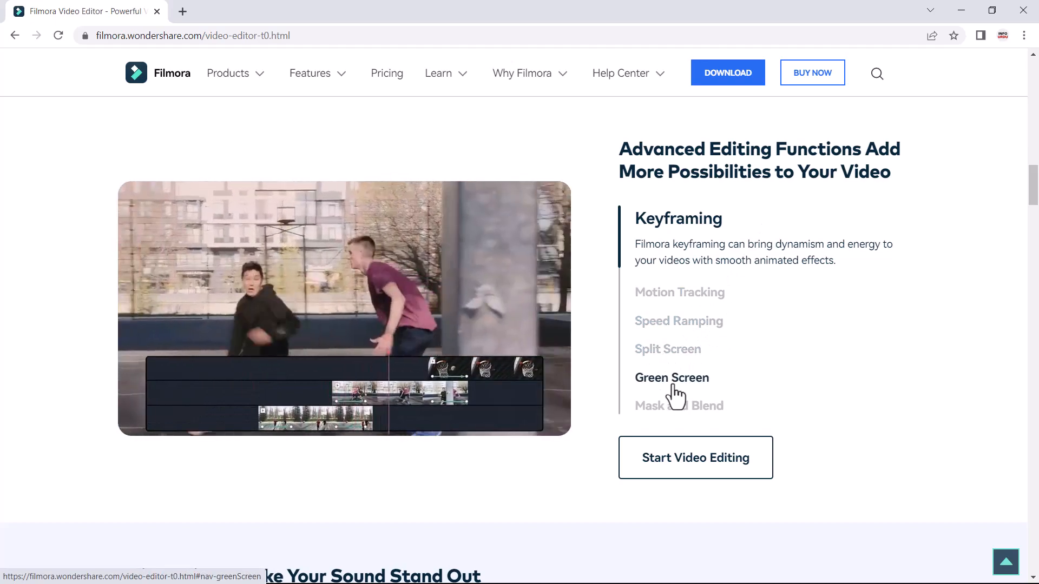
pyautogui.scroll(20, 664, 409)
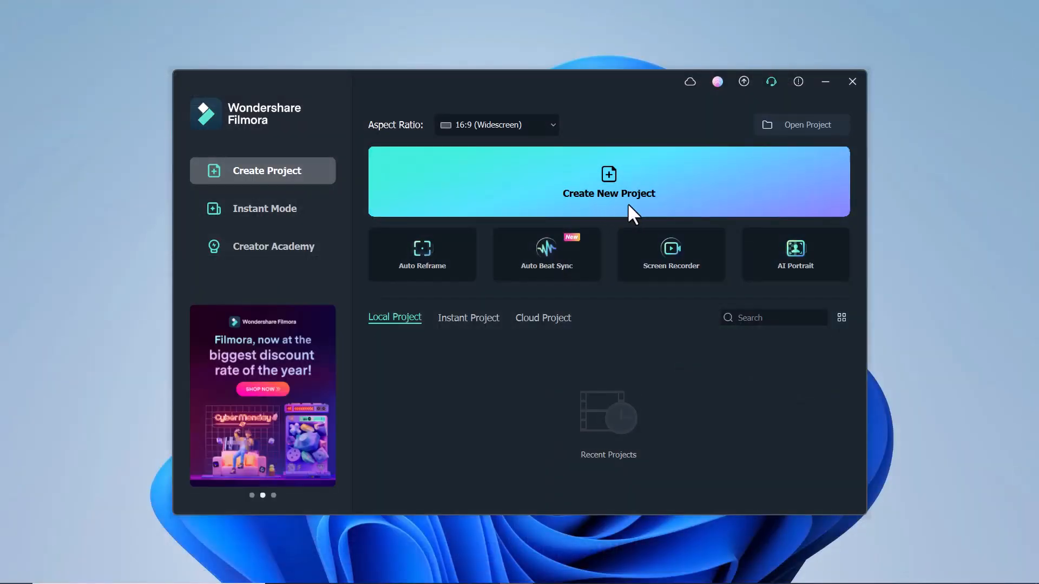
# Create a new 16:9 widescreen project in Wondershare Filmora and download the 4K aerial beach and palm trees video from Pexels stock media.
pyautogui.click(604, 203)
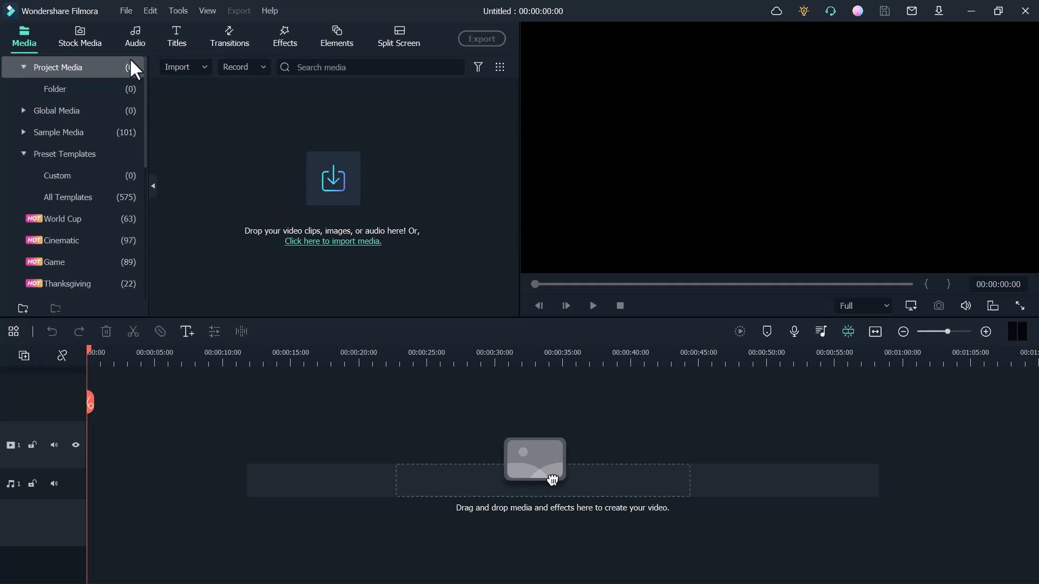
pyautogui.click(80, 41)
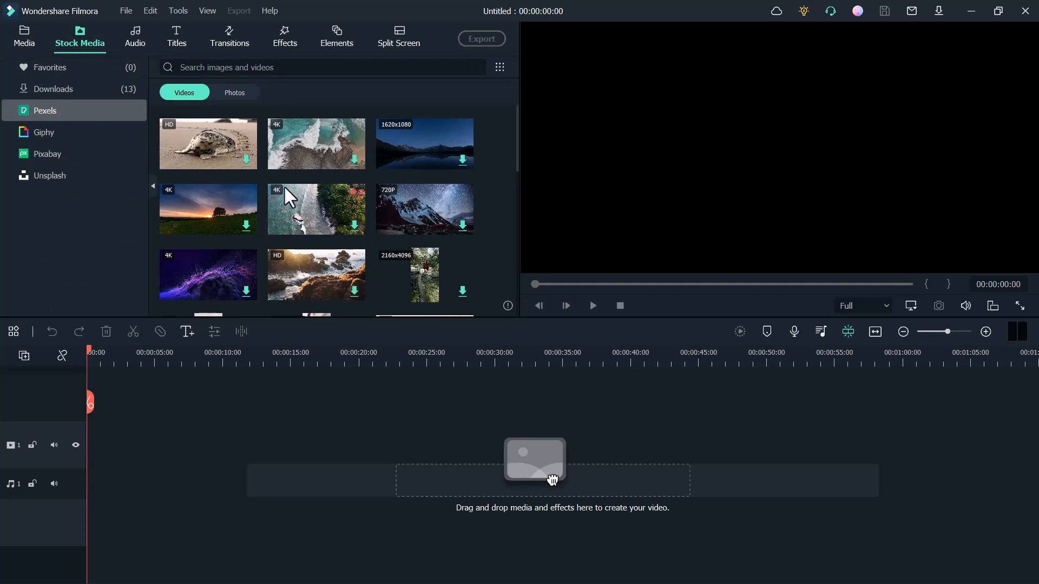
pyautogui.click(354, 226)
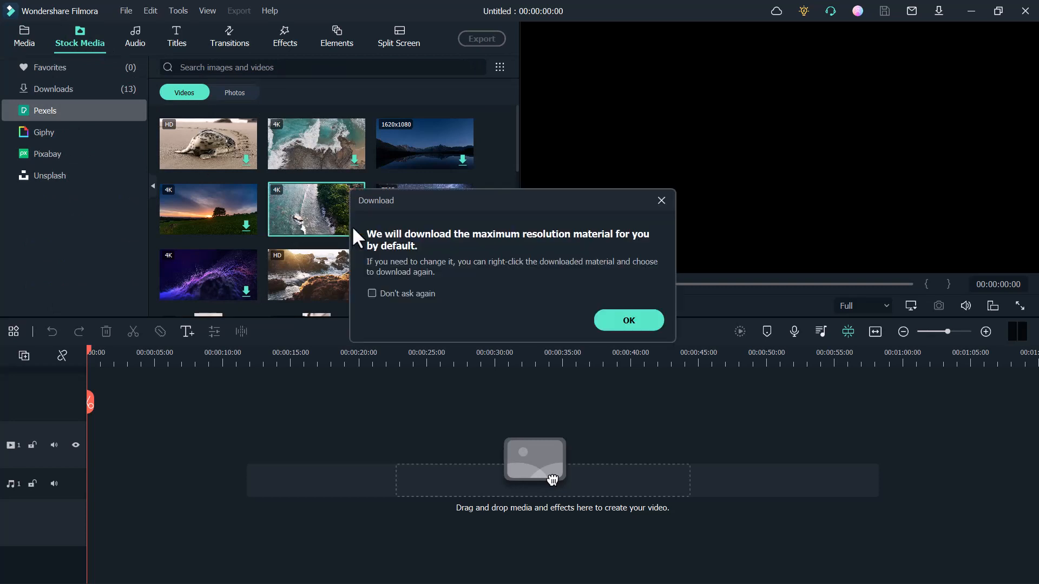
pyautogui.click(620, 320)
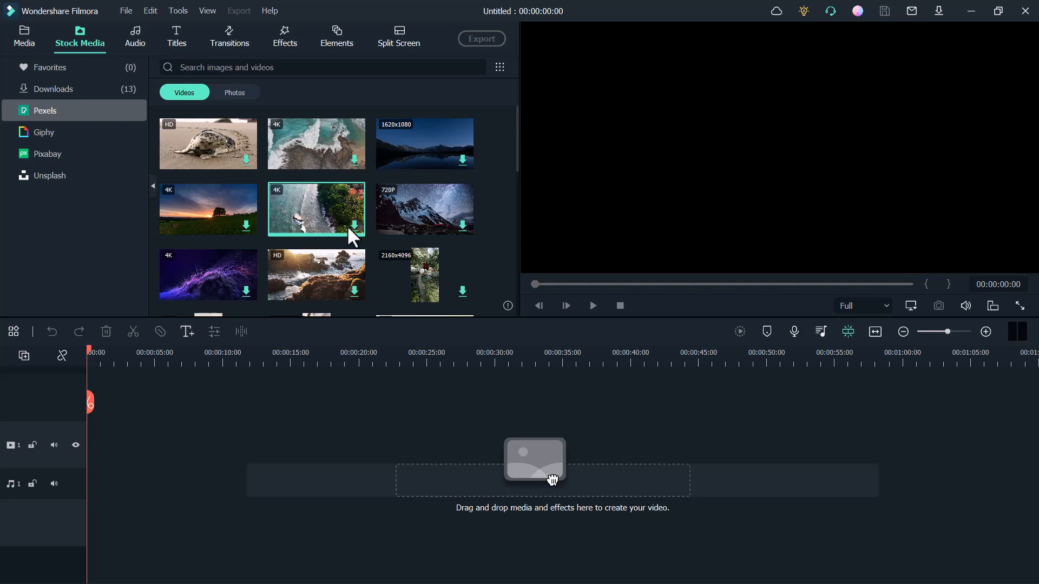
# Add the downloaded 4K clip to the timeline, matching the project to 3840 x 2160 29.97fps, and move the playhead to 00:00:47:26.
pyautogui.doubleClick(302, 229)
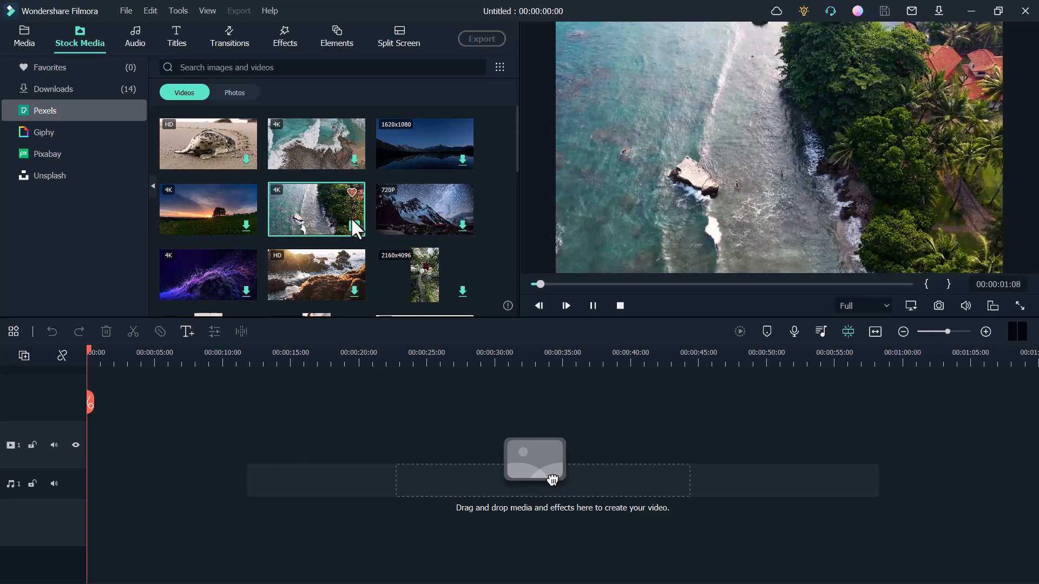
pyautogui.click(354, 225)
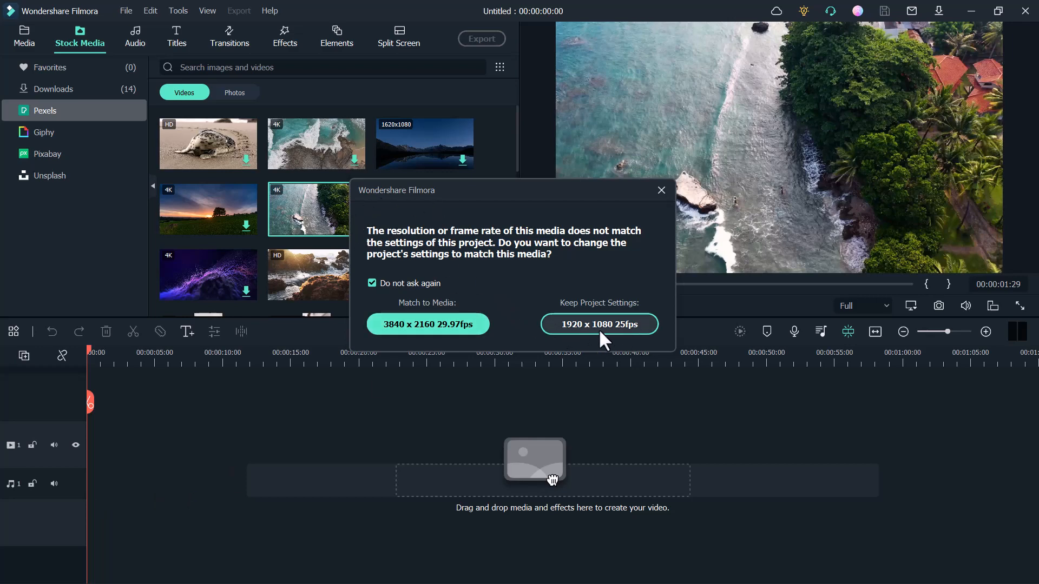
pyautogui.click(395, 329)
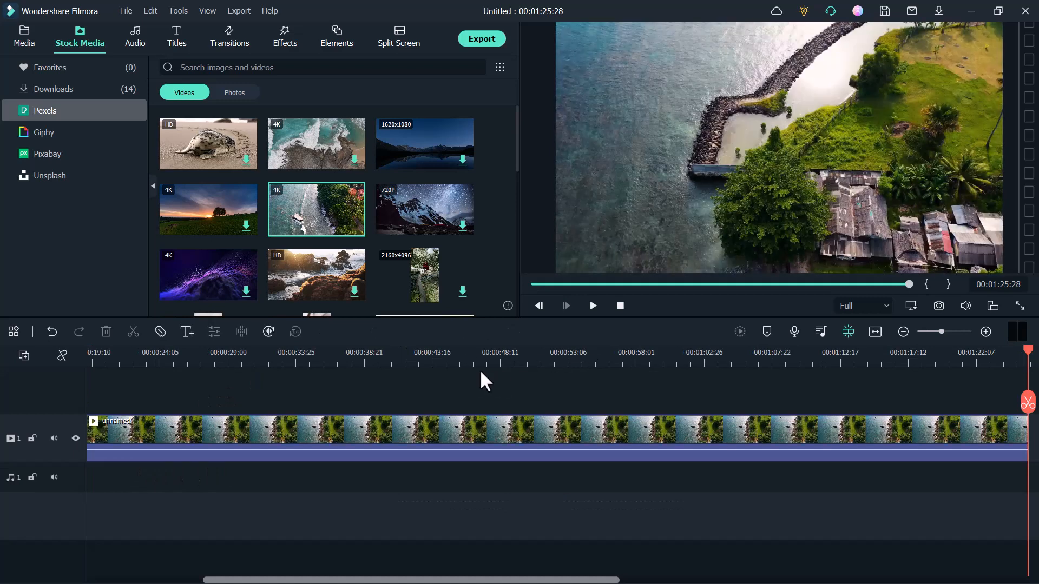
pyautogui.click(493, 361)
# Enable hardware acceleration for video rendering, playback and decoding in the performance preferences.
pyautogui.click(126, 17)
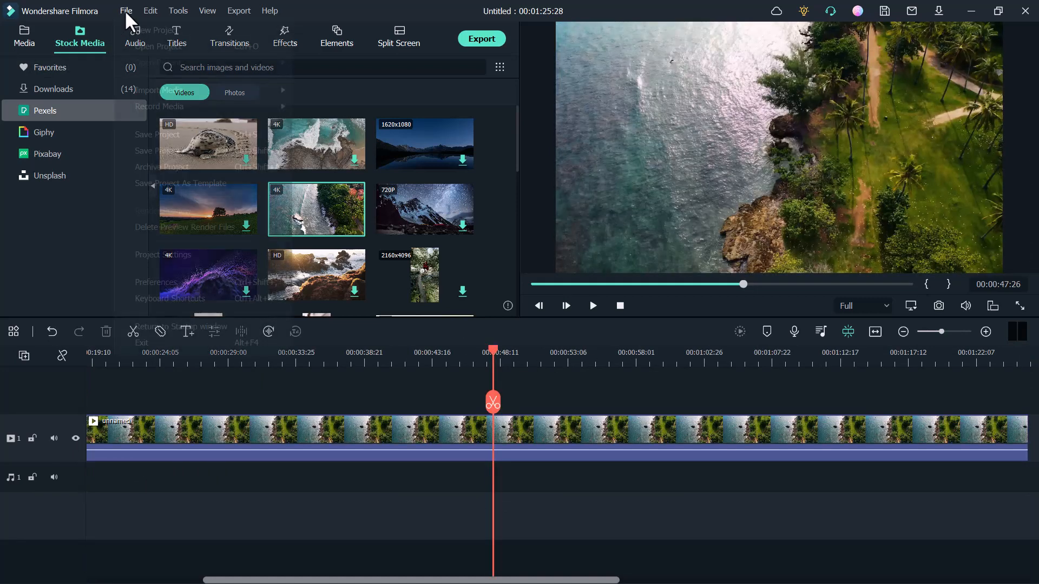
pyautogui.click(172, 283)
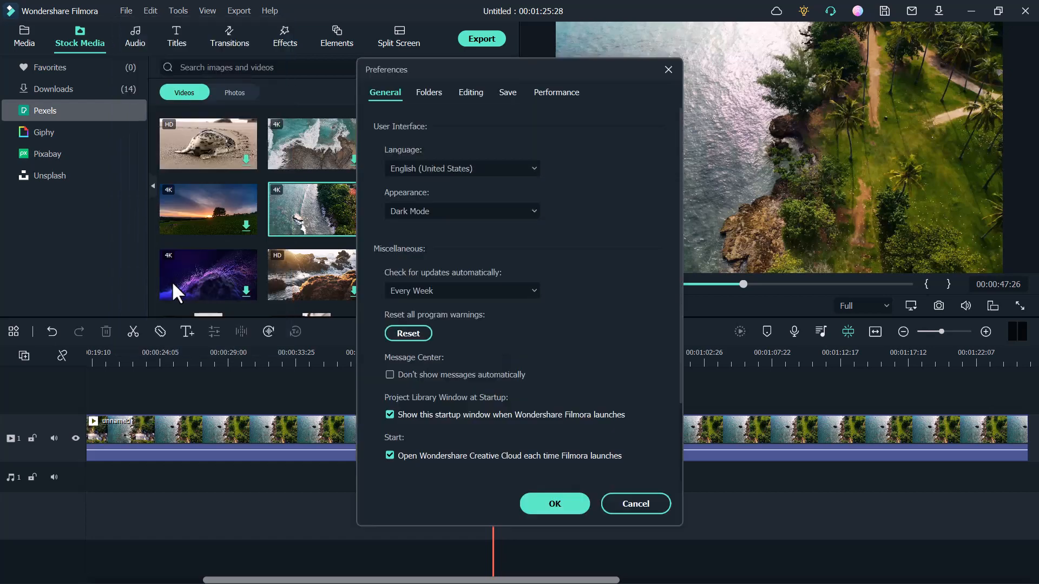
pyautogui.click(554, 93)
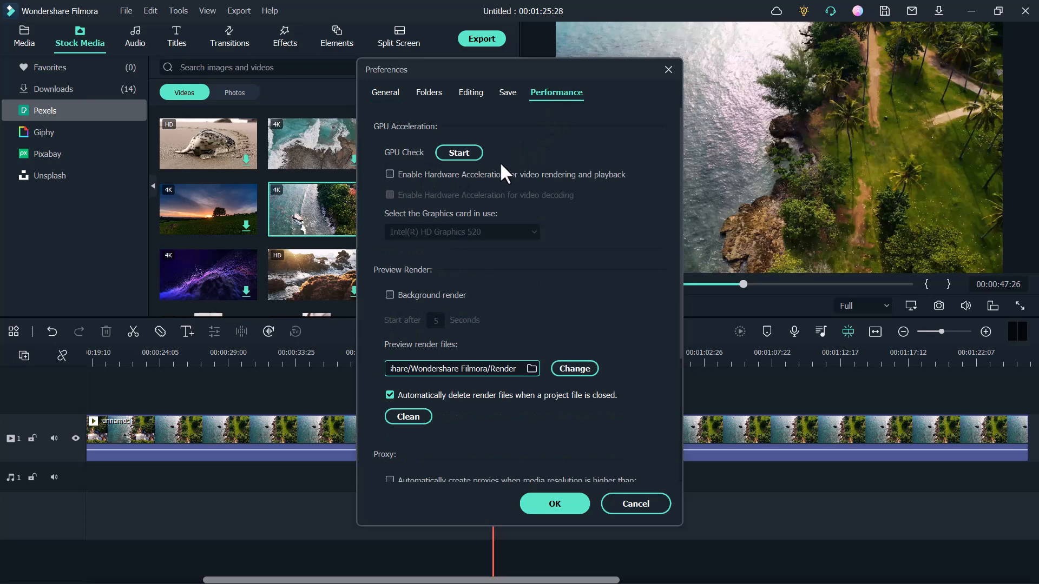
pyautogui.click(399, 174)
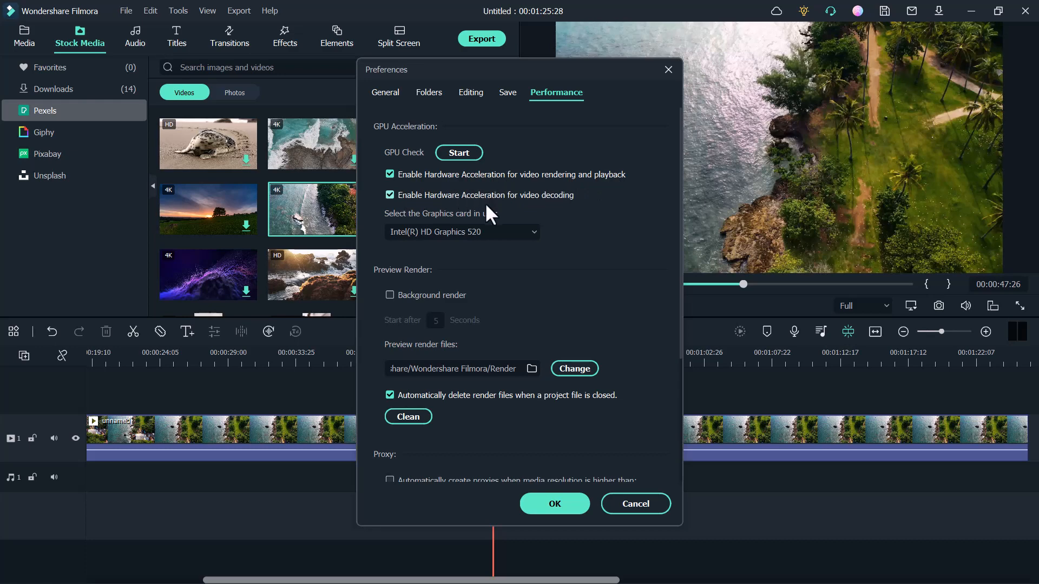
# Enable background render, automatic proxies for media above 3840 x 2160 and proxy deletion on project close, and save the preferences.
pyautogui.click(389, 295)
pyautogui.scroll(-1, 563, 301)
pyautogui.scroll(-3, 562, 295)
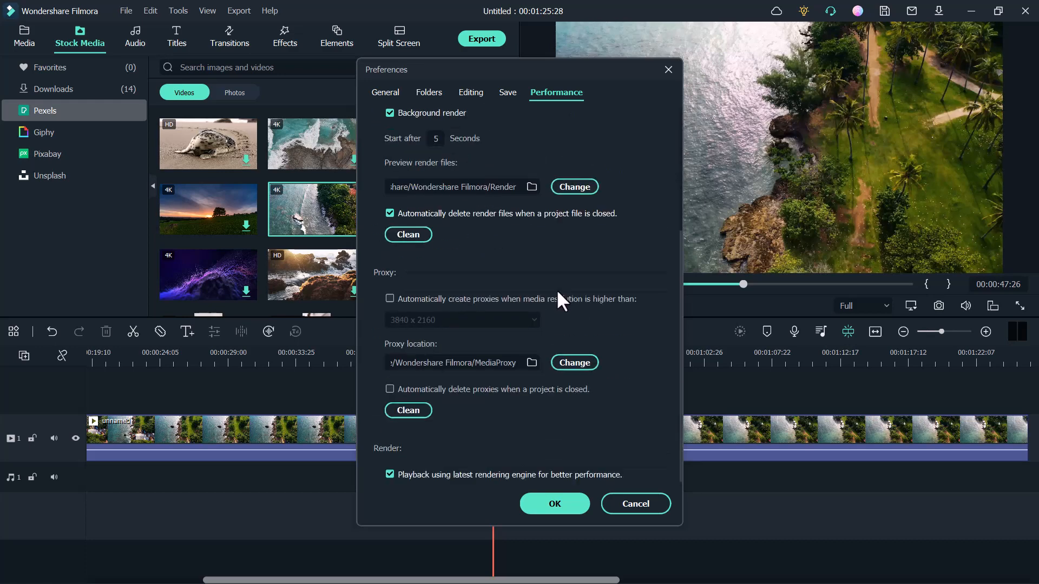
pyautogui.click(390, 299)
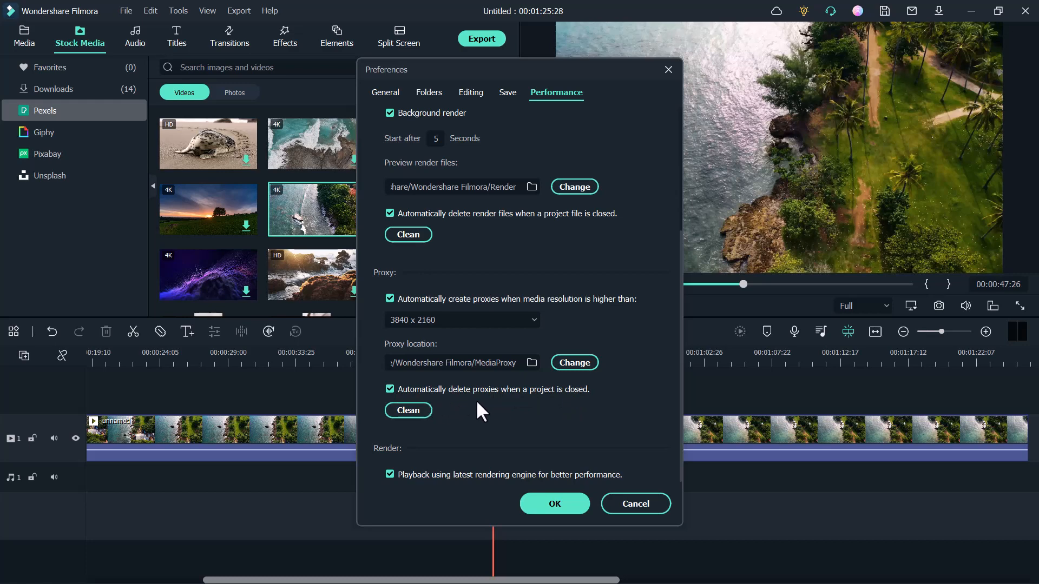
pyautogui.click(557, 504)
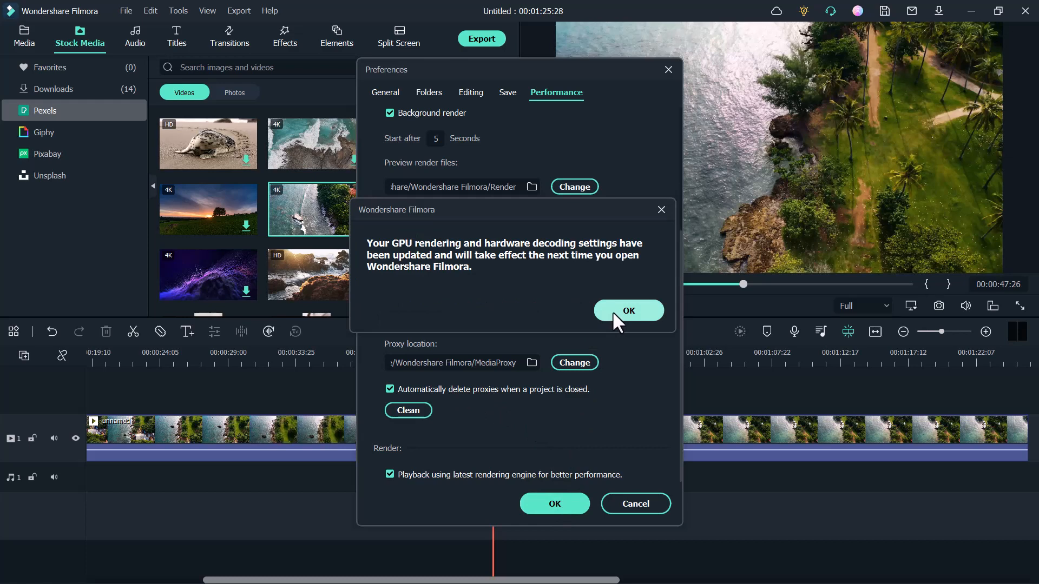
pyautogui.click(613, 310)
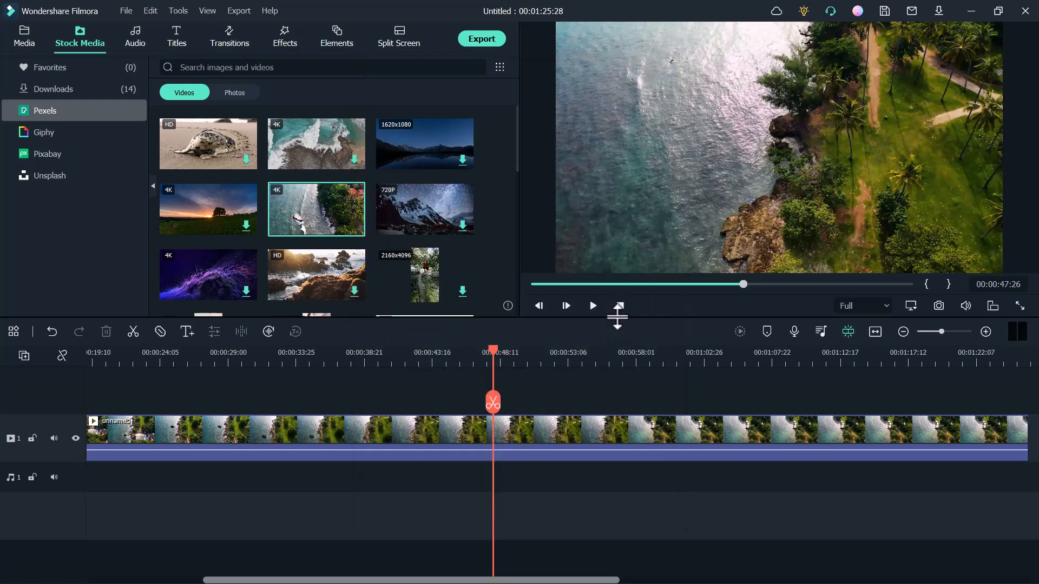
# Export the project to the computer as an MP4 with the DEFAULT preset and Auto Highlight turned off.
pyautogui.click(476, 41)
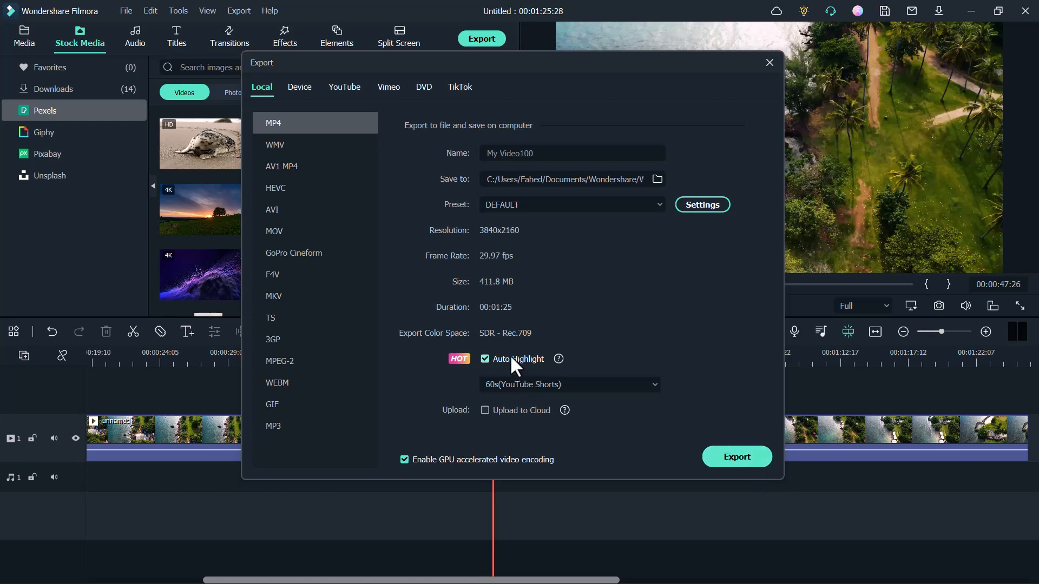
pyautogui.click(493, 357)
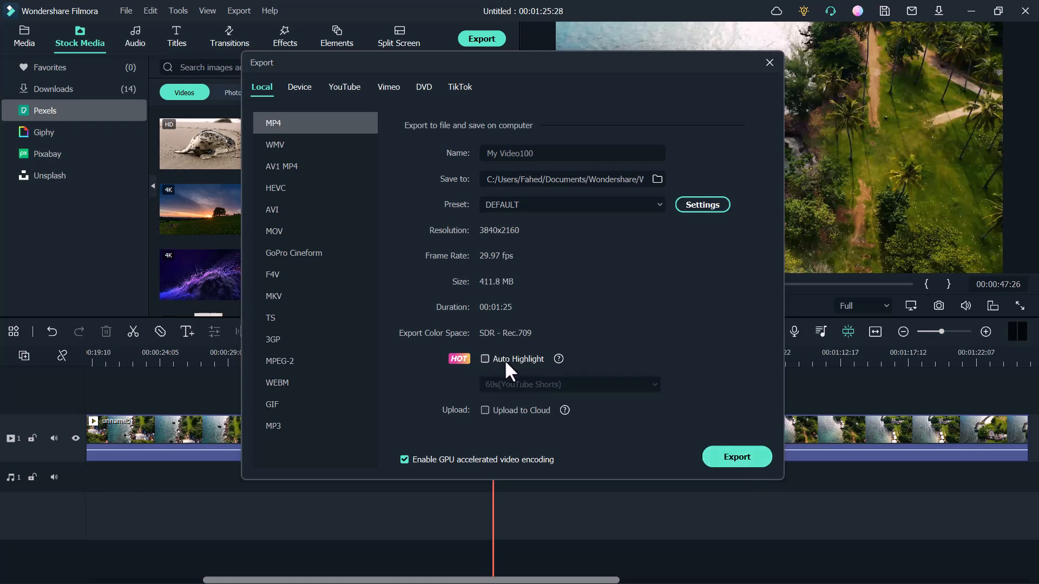
pyautogui.click(755, 463)
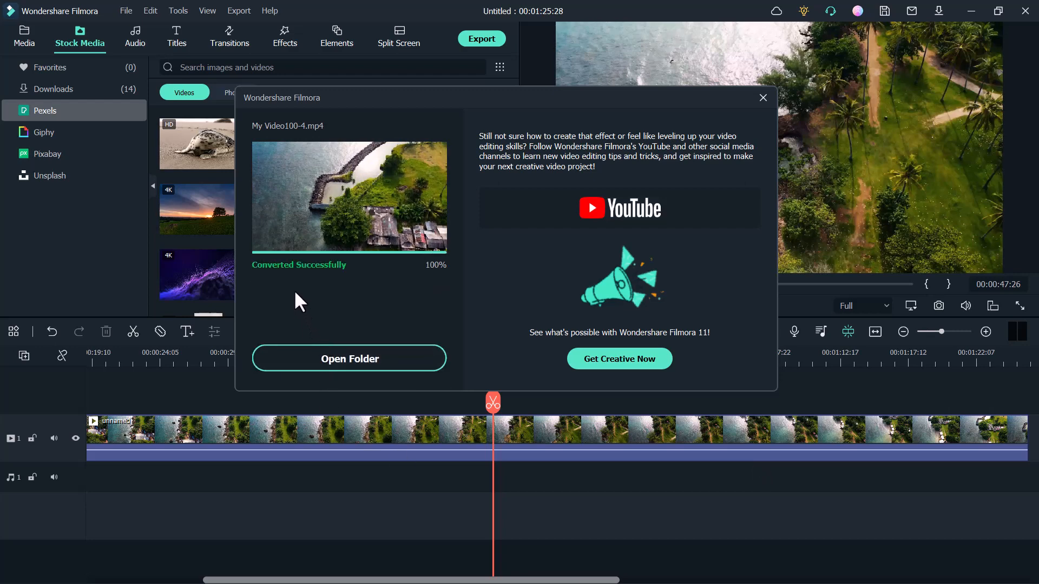
# Open the export's output folder and examine the detailed file properties of My Video100-4.
pyautogui.click(355, 357)
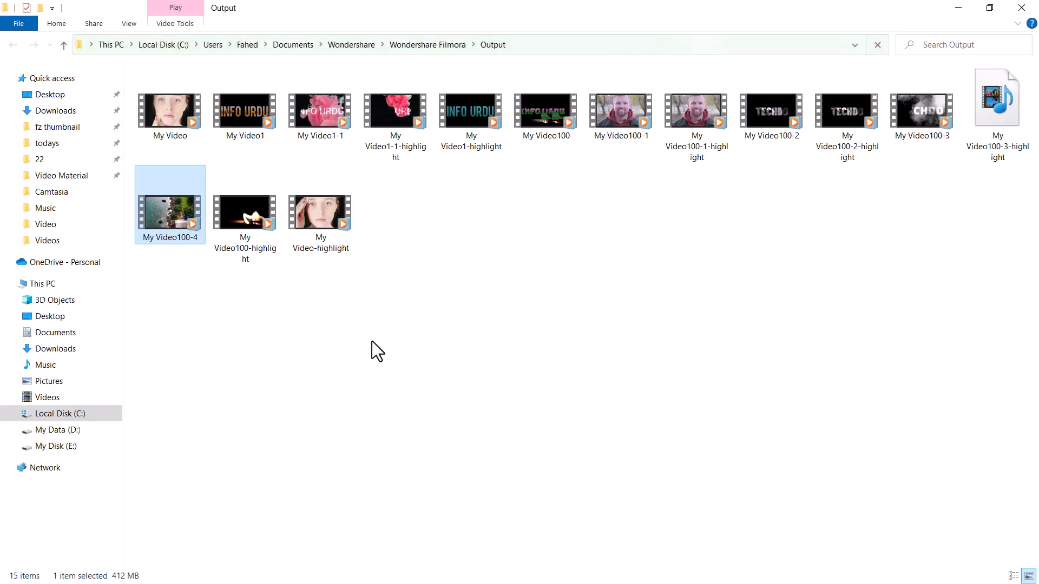
pyautogui.doubleClick(159, 234)
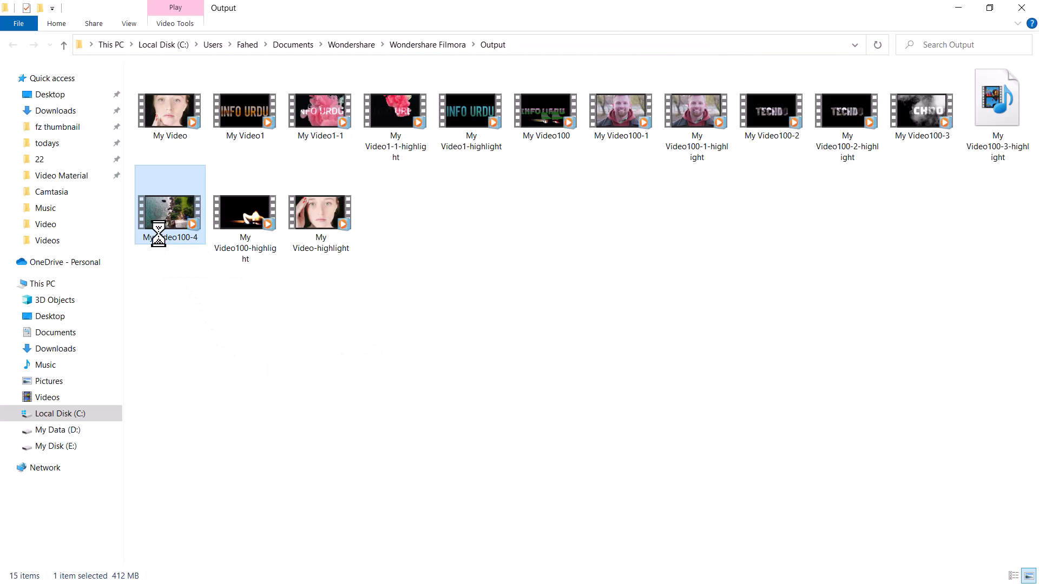
pyautogui.rightClick(154, 233)
pyautogui.click(230, 576)
pyautogui.click(251, 267)
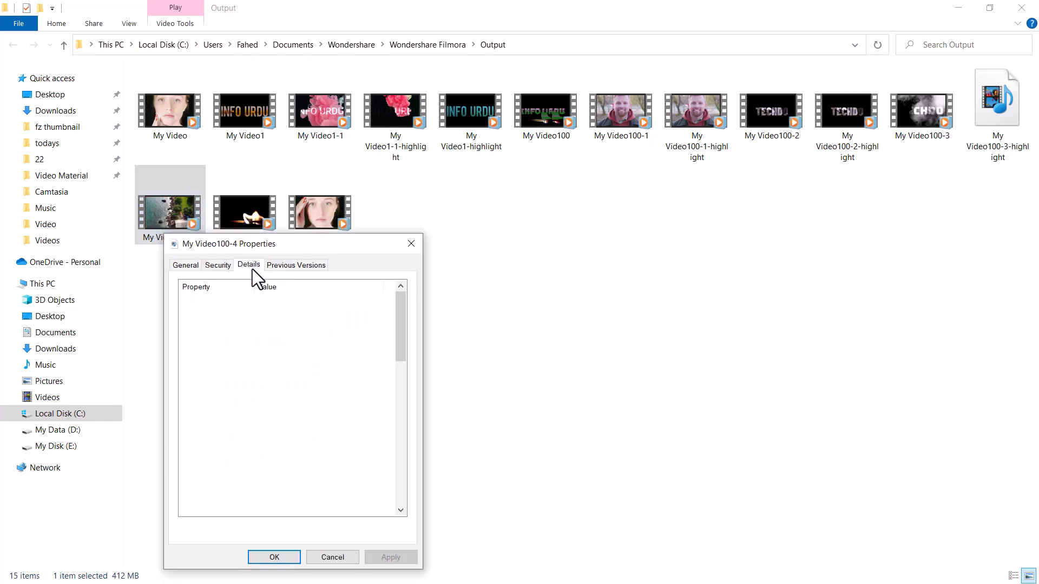